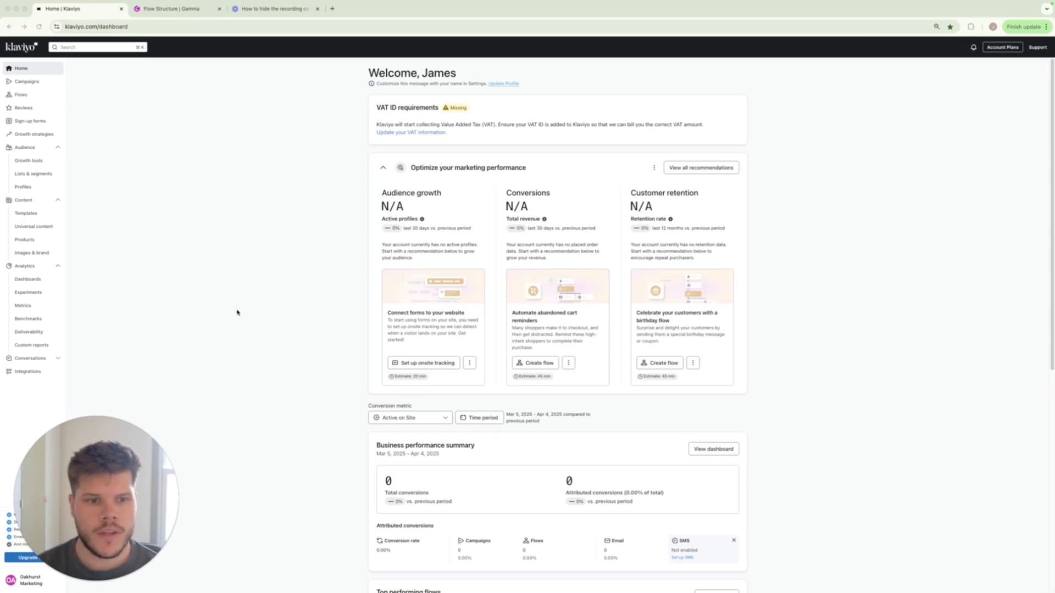
# Start a new flow, search the flow templates for "welcome" and open the Standard Welcome Series template.
pyautogui.click(21, 94)
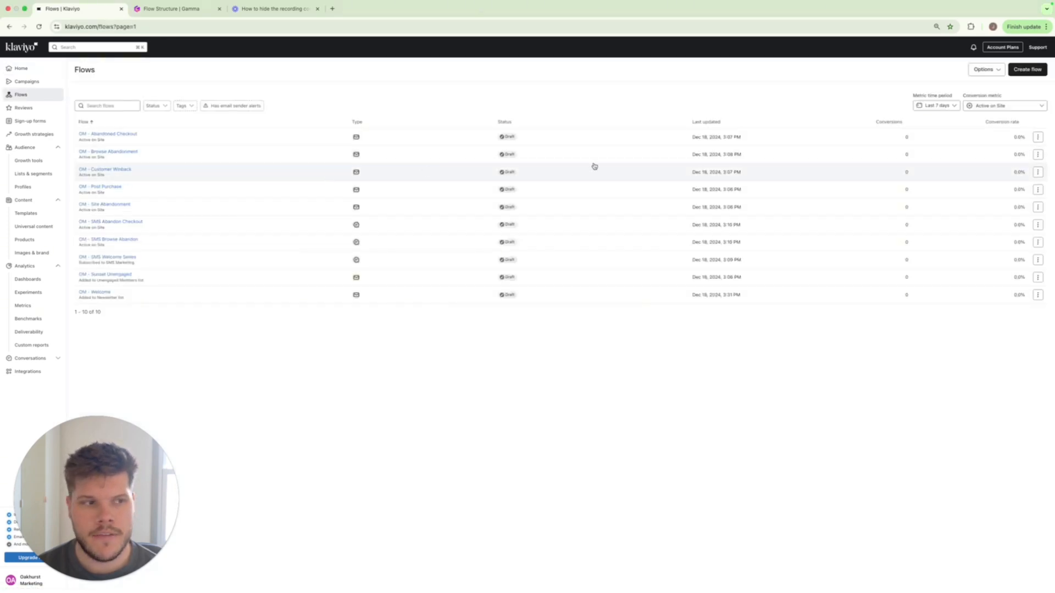
pyautogui.click(1027, 70)
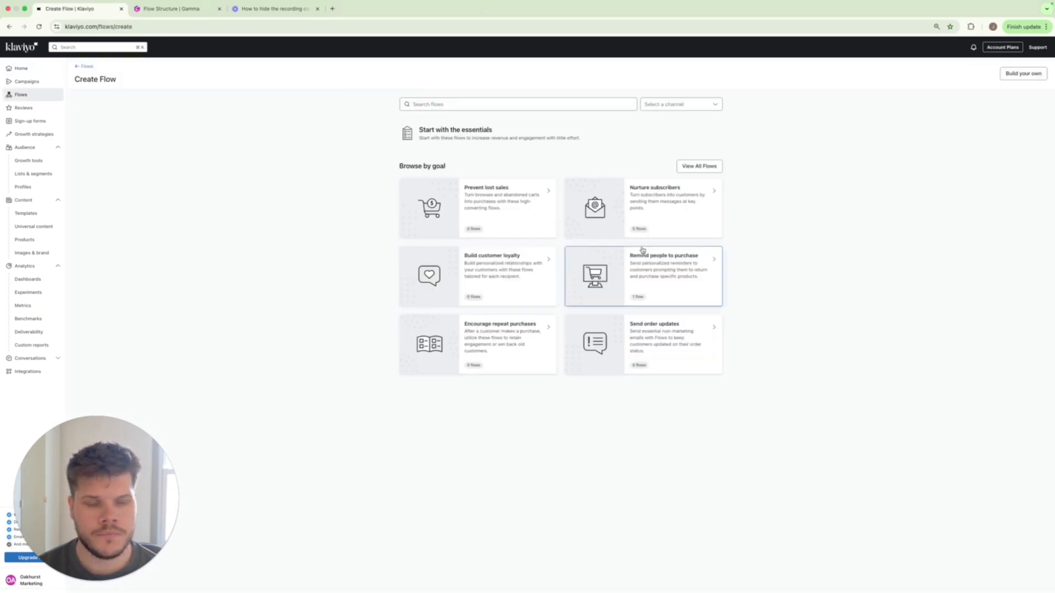
pyautogui.click(519, 108)
pyautogui.write('welcome')
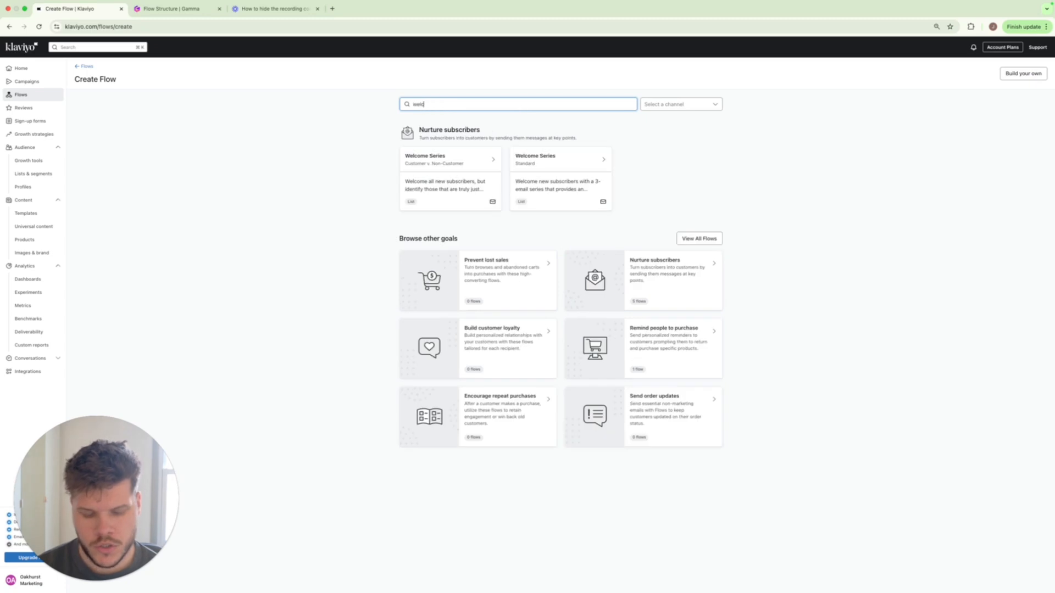
pyautogui.click(546, 176)
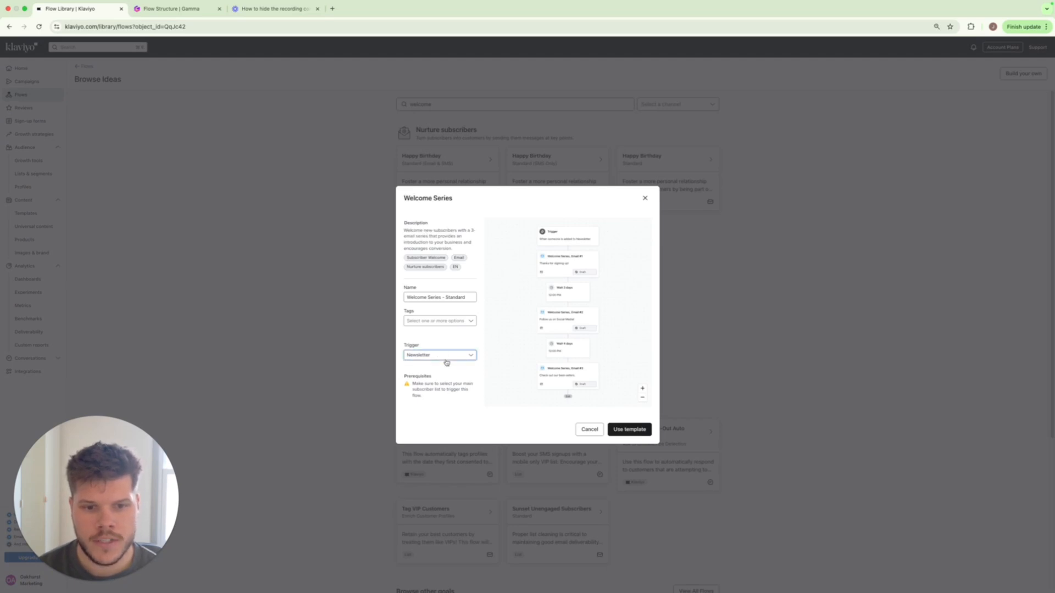
# Create the Welcome Series flow from the template with the Newsletter list as its trigger.
pyautogui.click(446, 360)
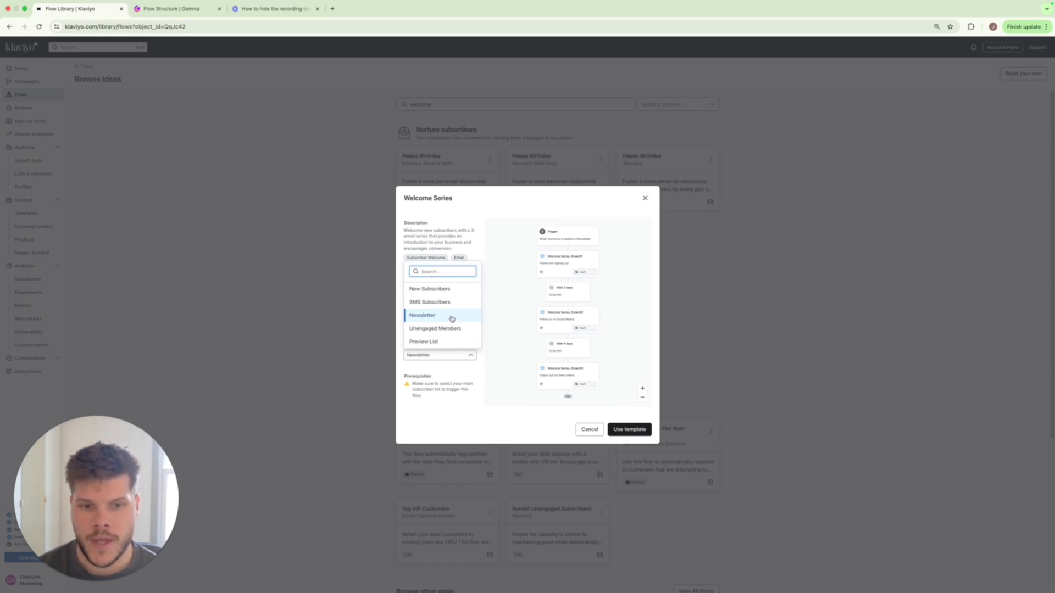
pyautogui.click(452, 319)
pyautogui.click(641, 433)
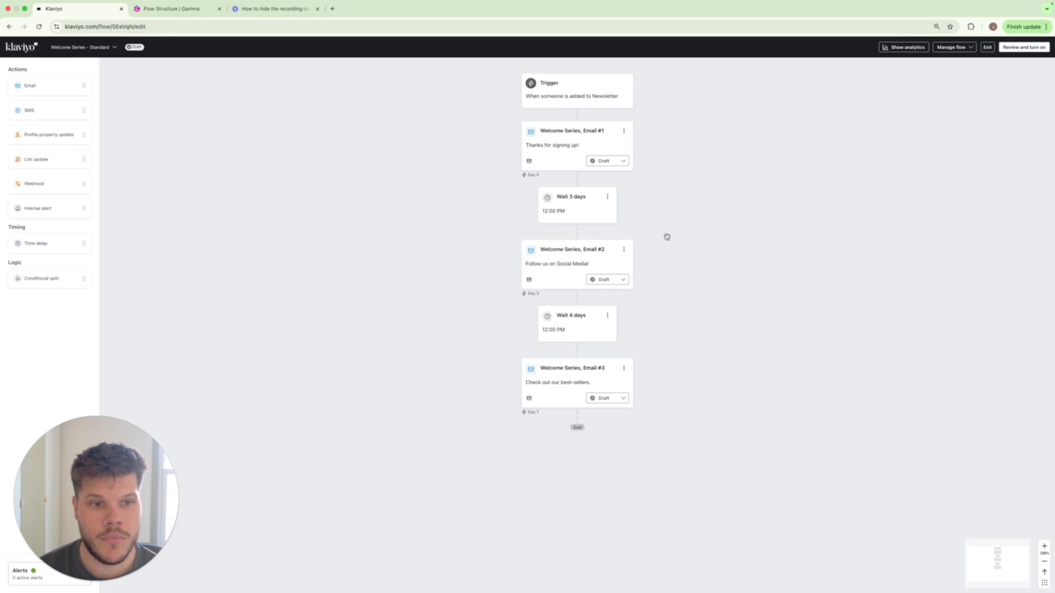
# Start a profile filter on the flow trigger for "What someone has done (or not done)" and search its metrics for "placed".
pyautogui.click(568, 102)
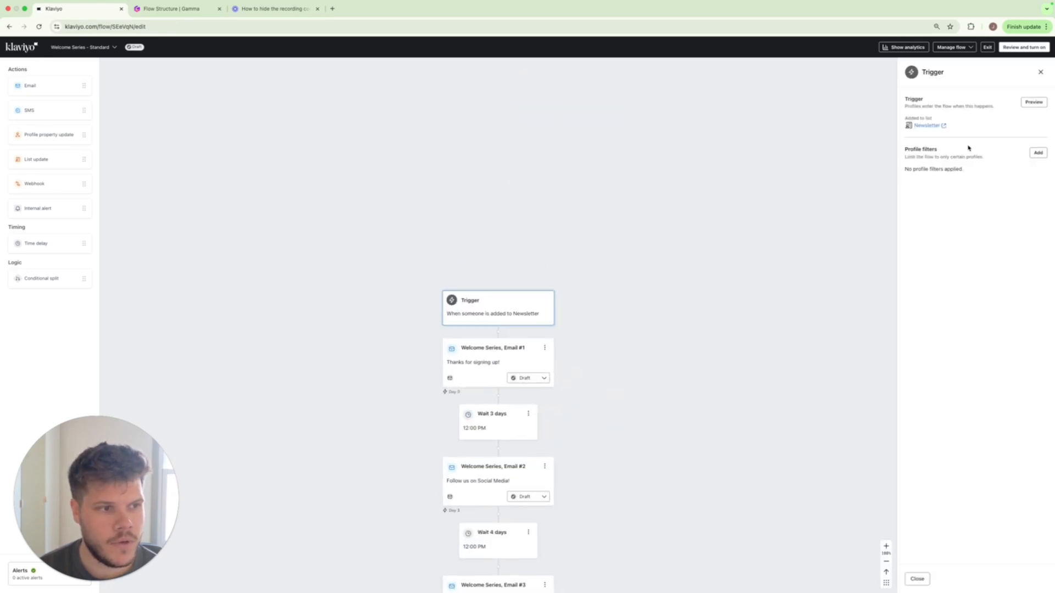
pyautogui.click(1038, 152)
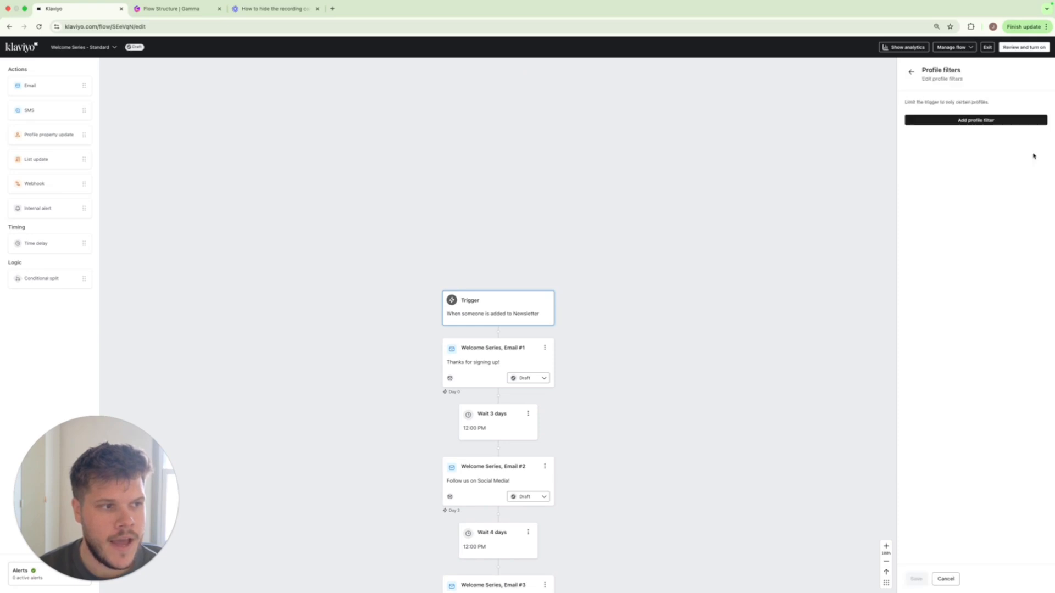
pyautogui.click(960, 124)
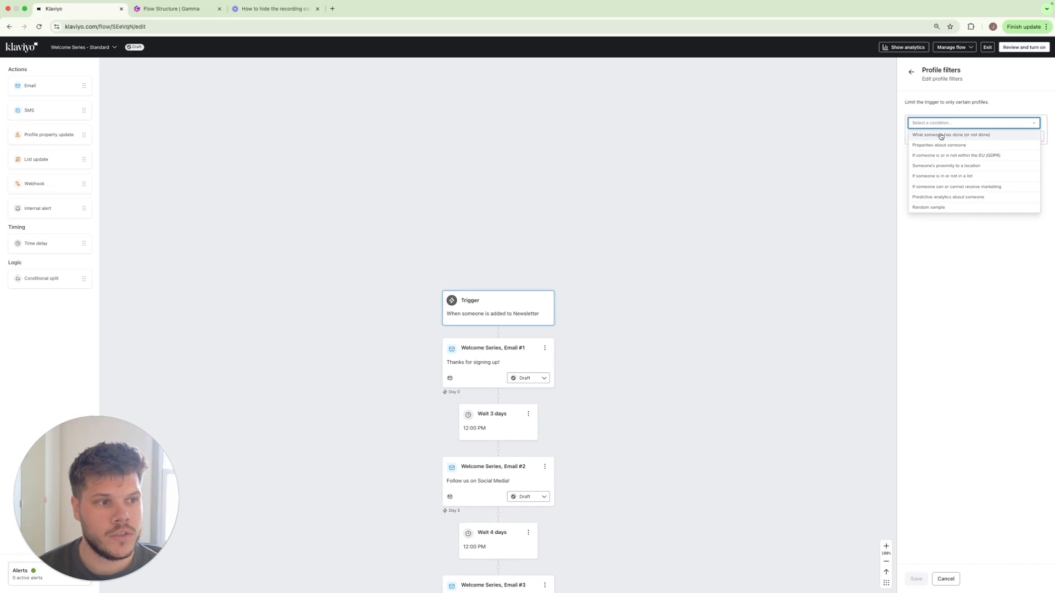
pyautogui.click(956, 136)
pyautogui.click(961, 138)
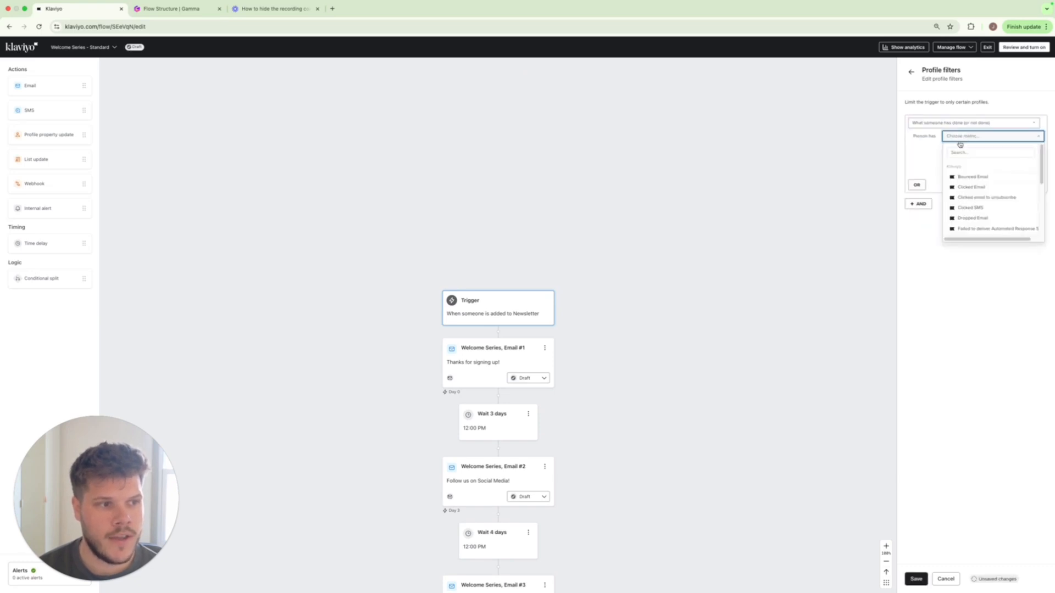
pyautogui.click(952, 151)
pyautogui.write('placed')
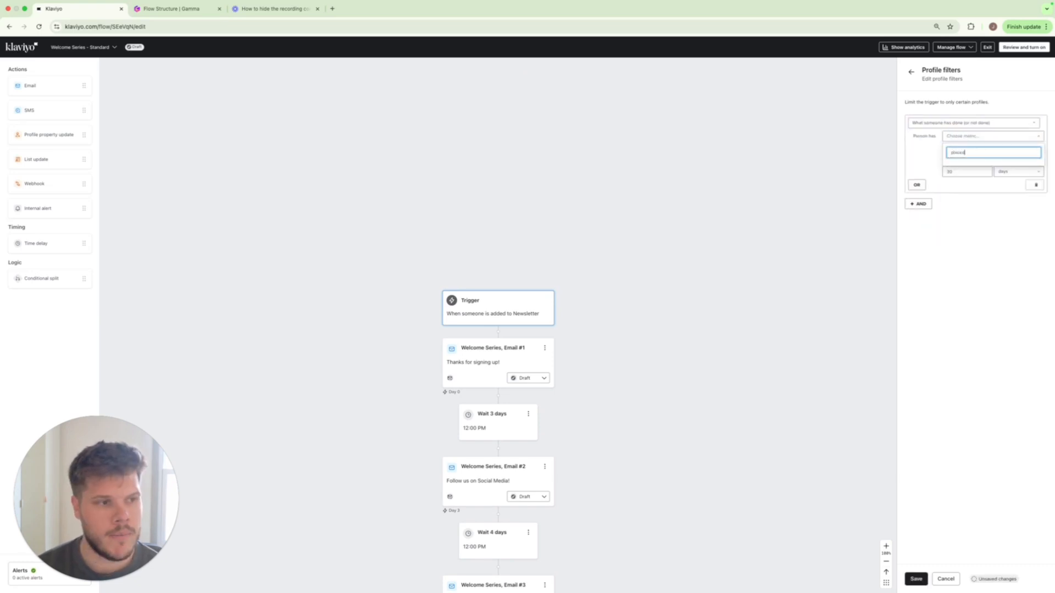
pyautogui.click(970, 273)
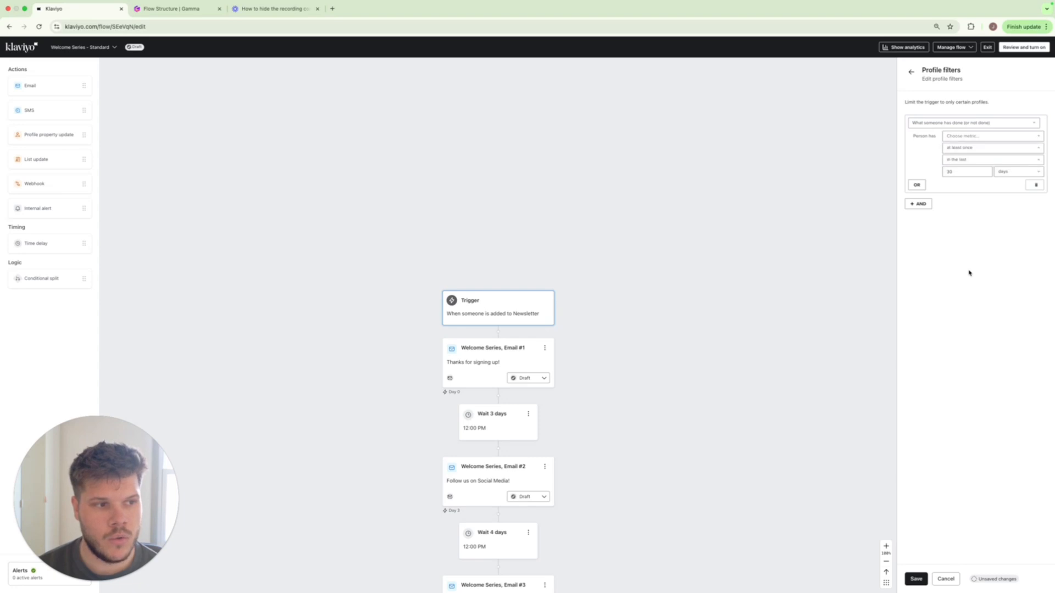
# Try setting the filter condition to zero times since starting this flow, then leave the trigger settings without saving.
pyautogui.click(970, 160)
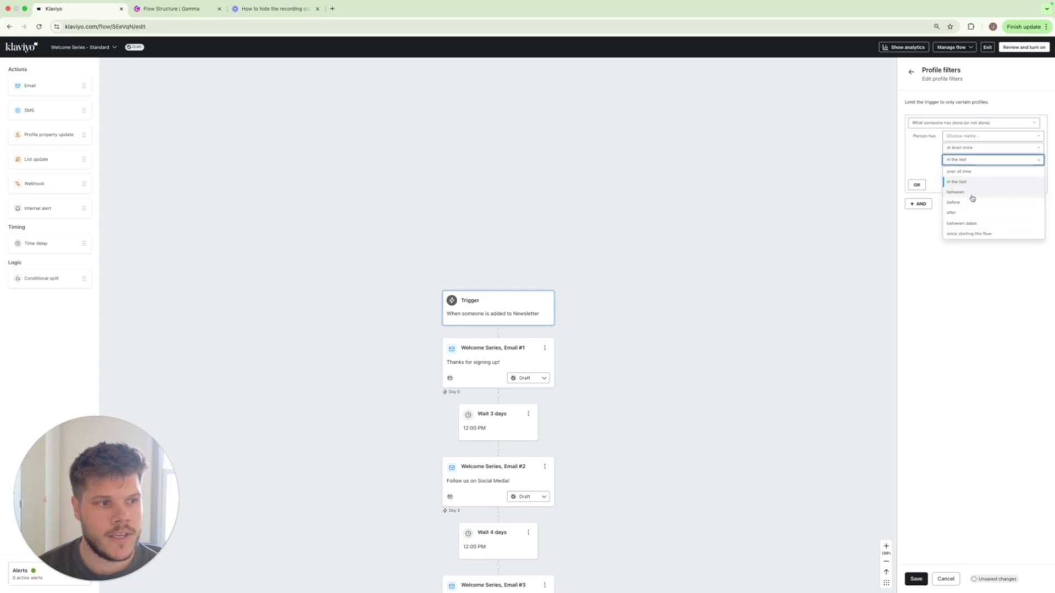
pyautogui.click(968, 234)
pyautogui.click(969, 148)
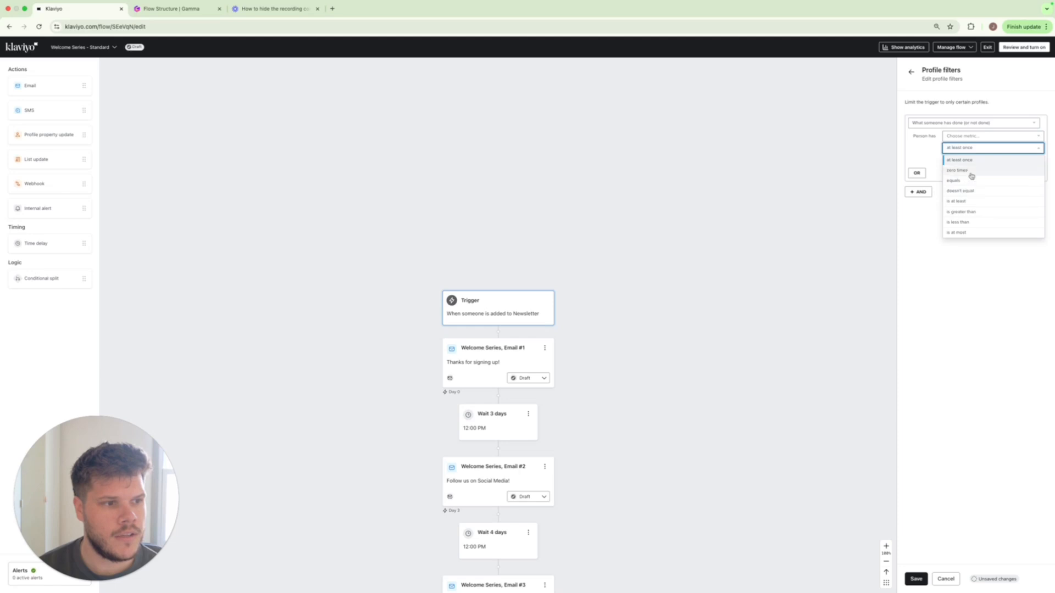
pyautogui.click(968, 173)
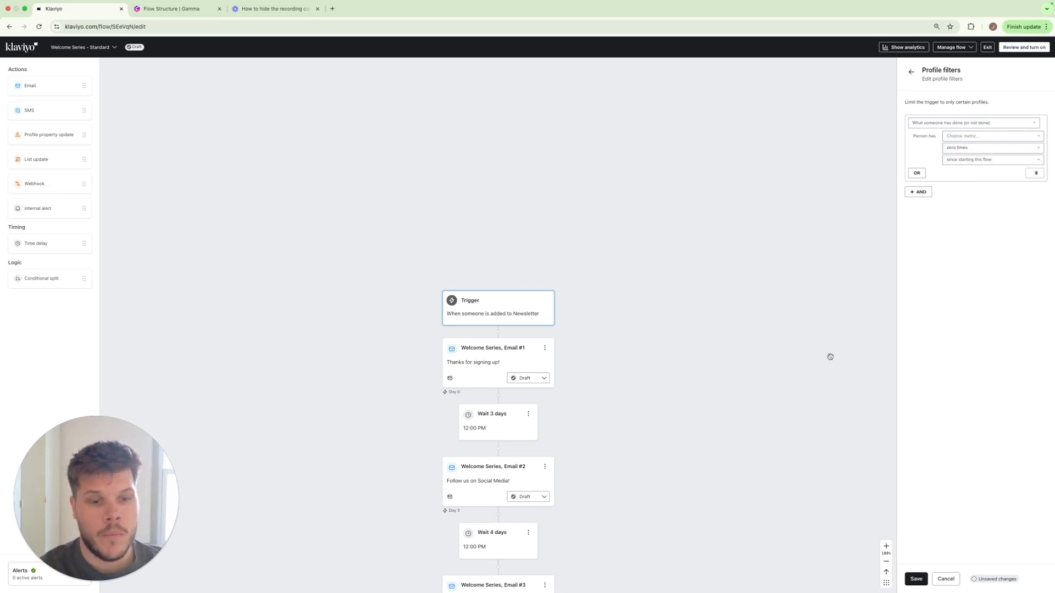
pyautogui.scroll(-4, 558, 301)
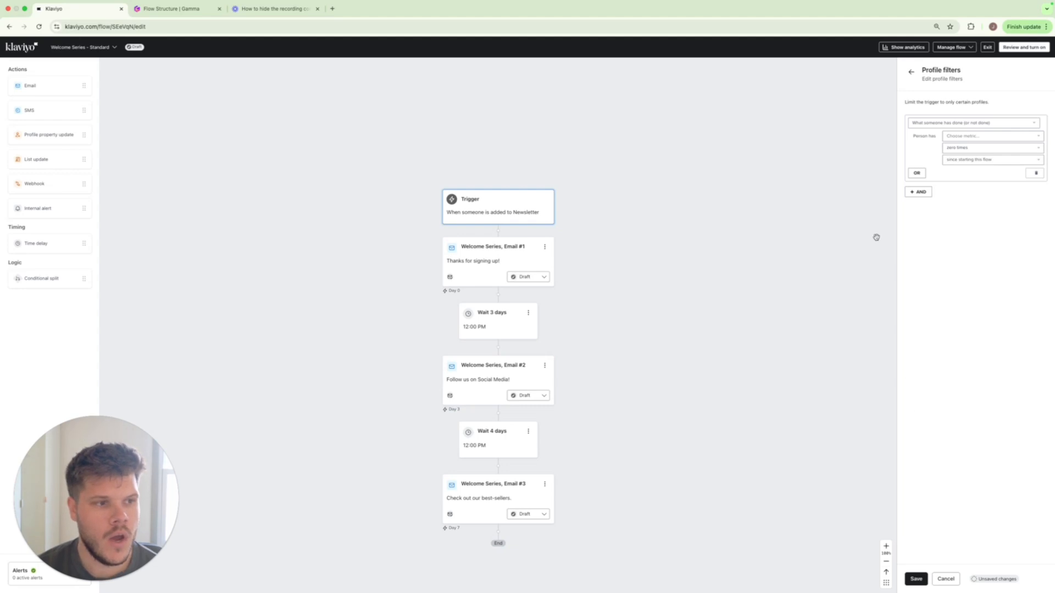
pyautogui.click(911, 72)
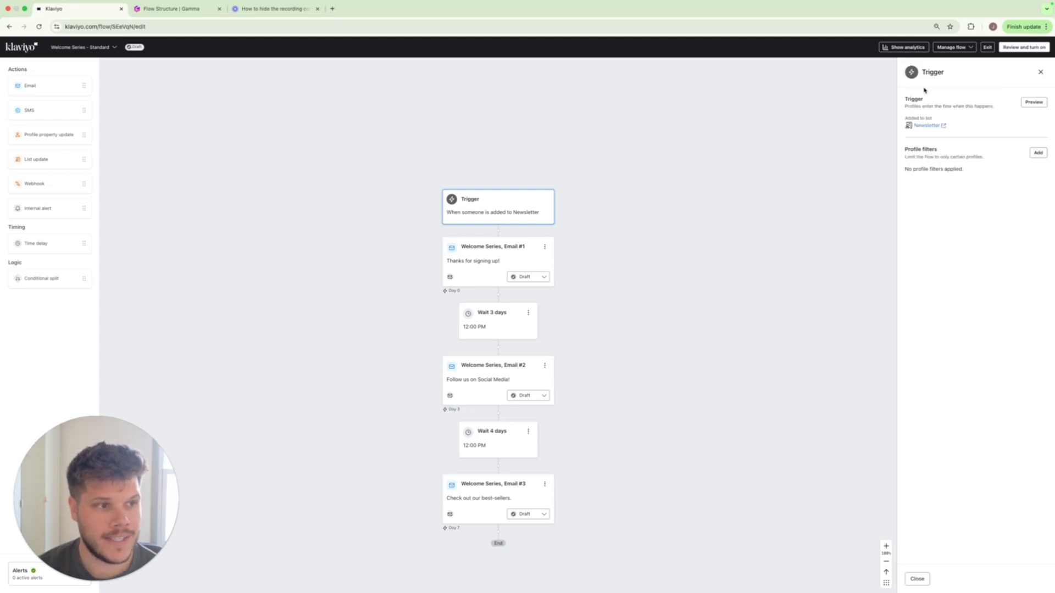
pyautogui.click(1040, 72)
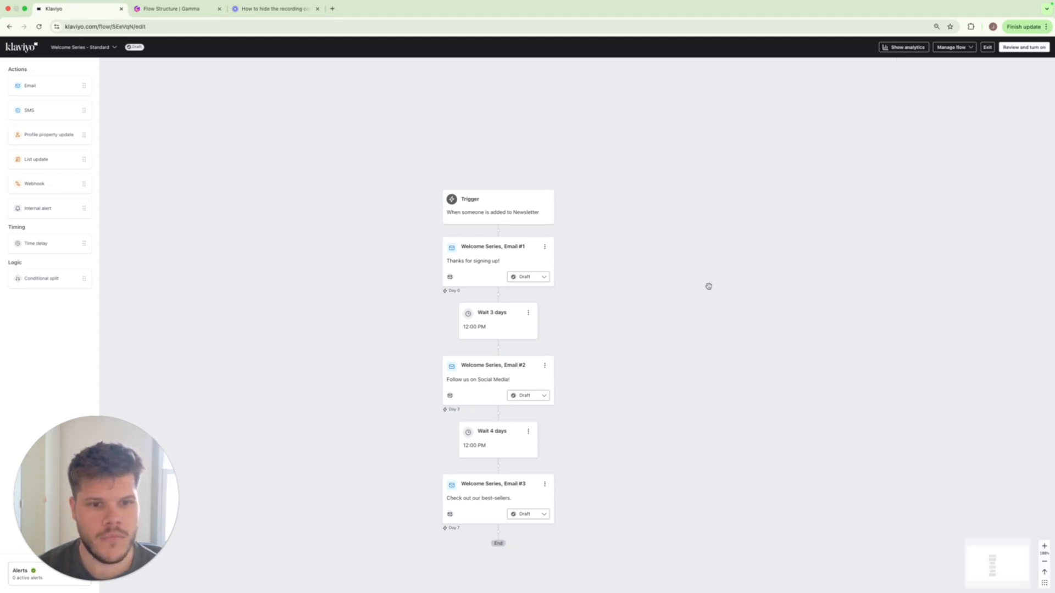
# Turn off skipping recently emailed profiles for Welcome Series, Email #1 and save the email settings.
pyautogui.click(492, 272)
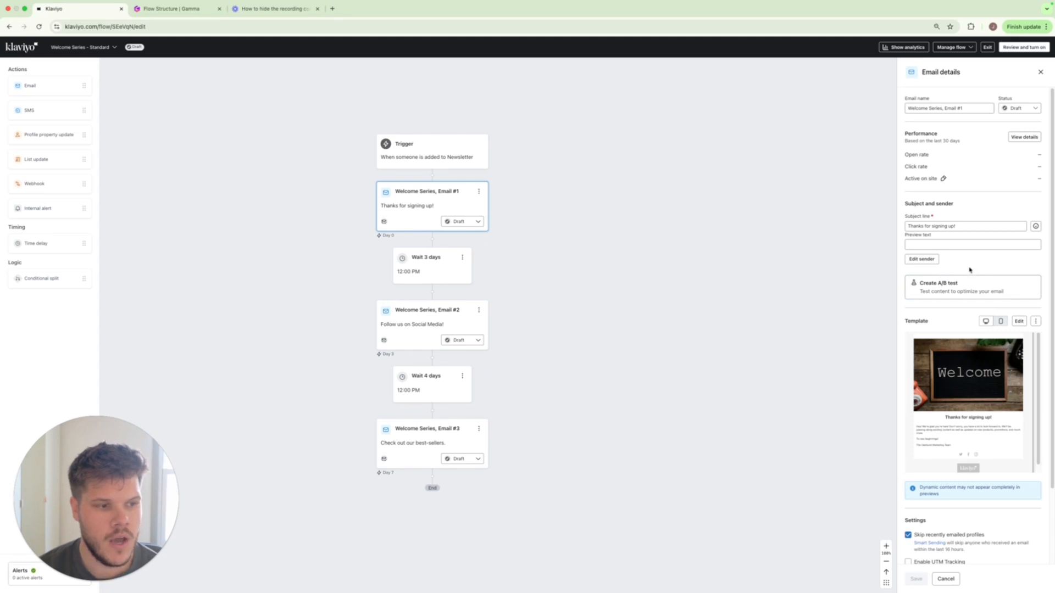
pyautogui.scroll(-3, 970, 269)
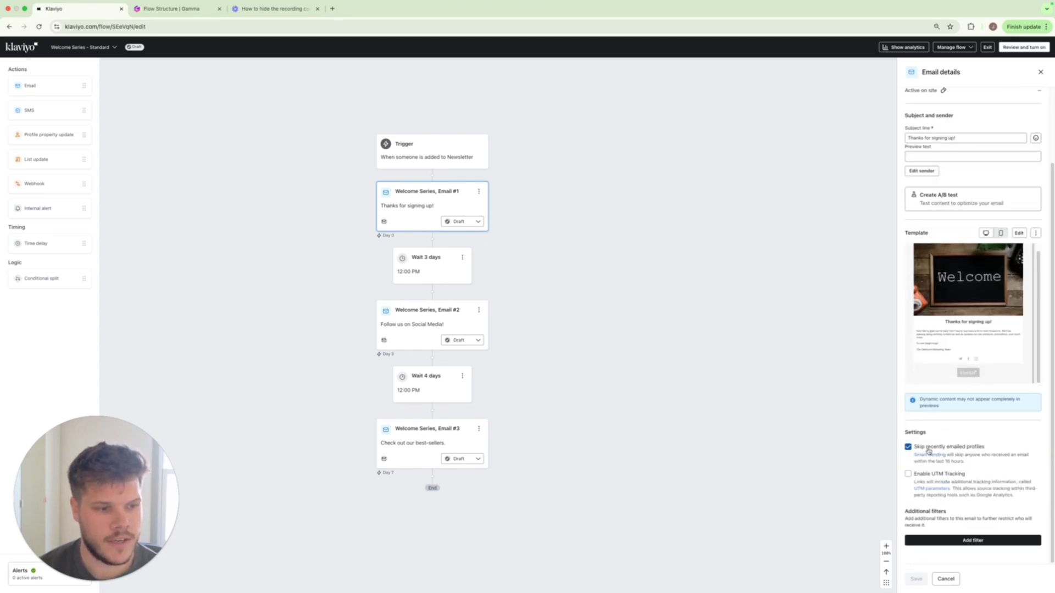
pyautogui.click(929, 451)
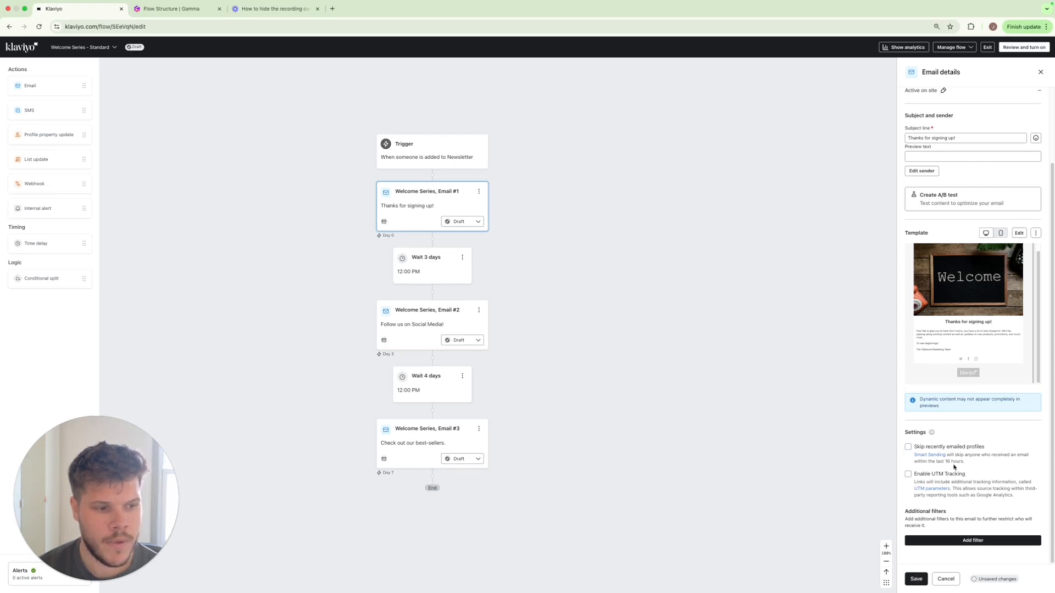
pyautogui.click(916, 579)
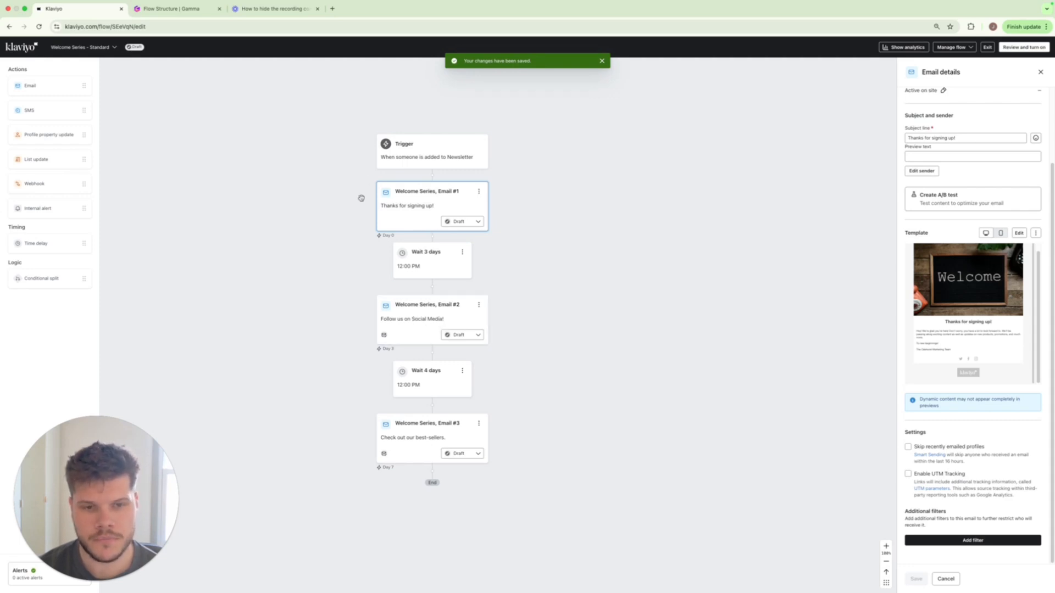
# Set the time delay after Email #1 to 1 day with no specific time of day, and save it.
pyautogui.click(438, 261)
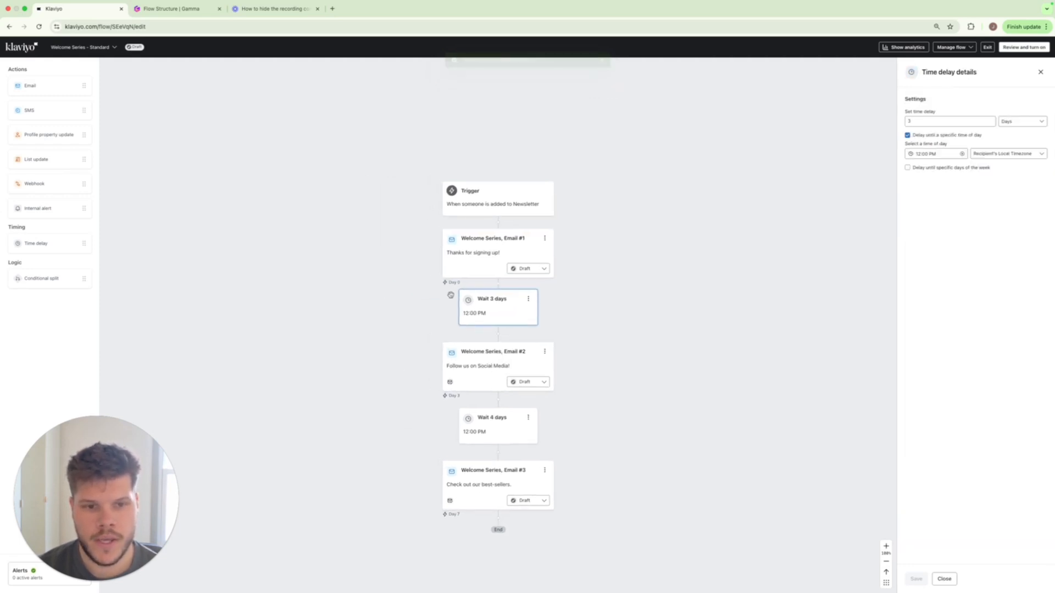
pyautogui.click(925, 122)
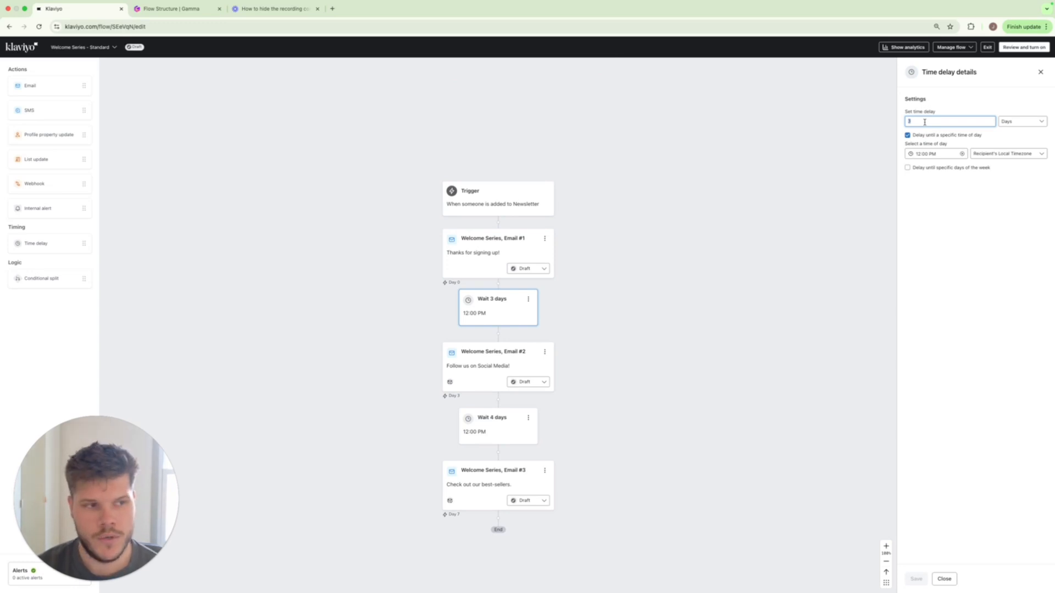
pyautogui.press('BackSpace')
pyautogui.write('1')
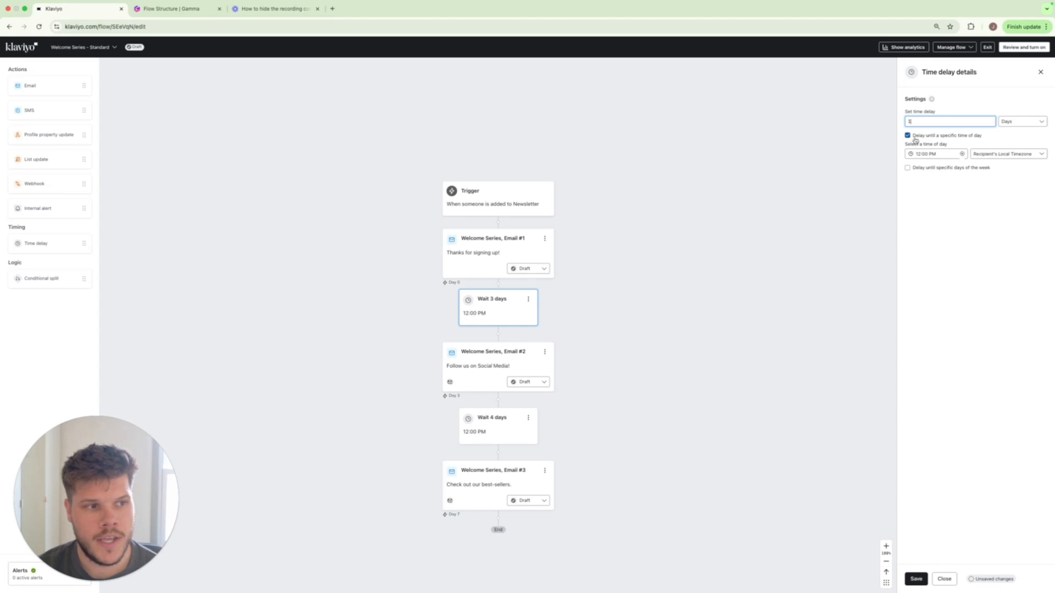
pyautogui.click(949, 137)
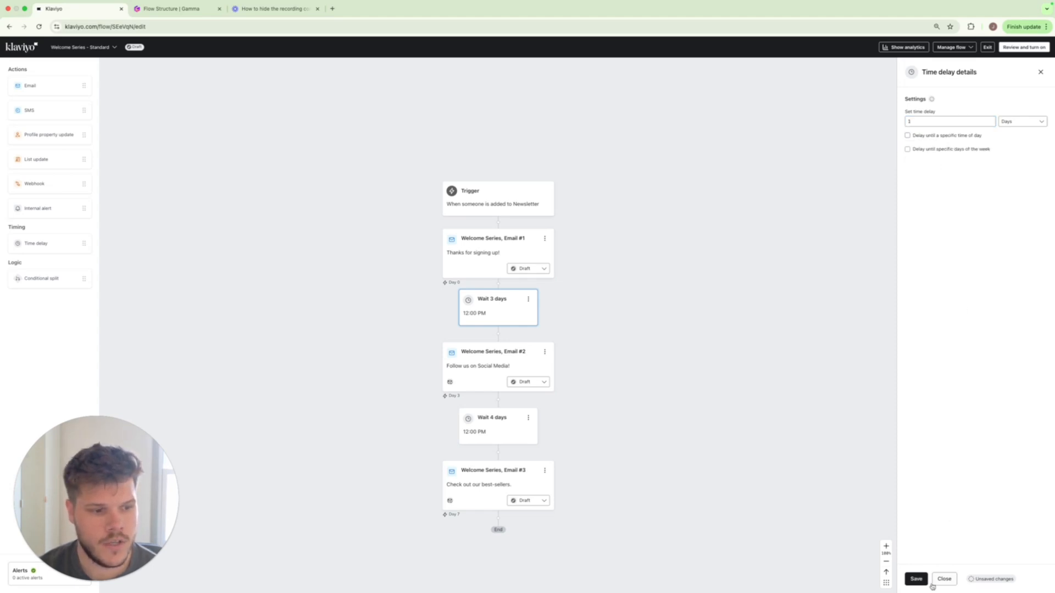
pyautogui.click(932, 137)
pyautogui.click(929, 155)
pyautogui.click(933, 172)
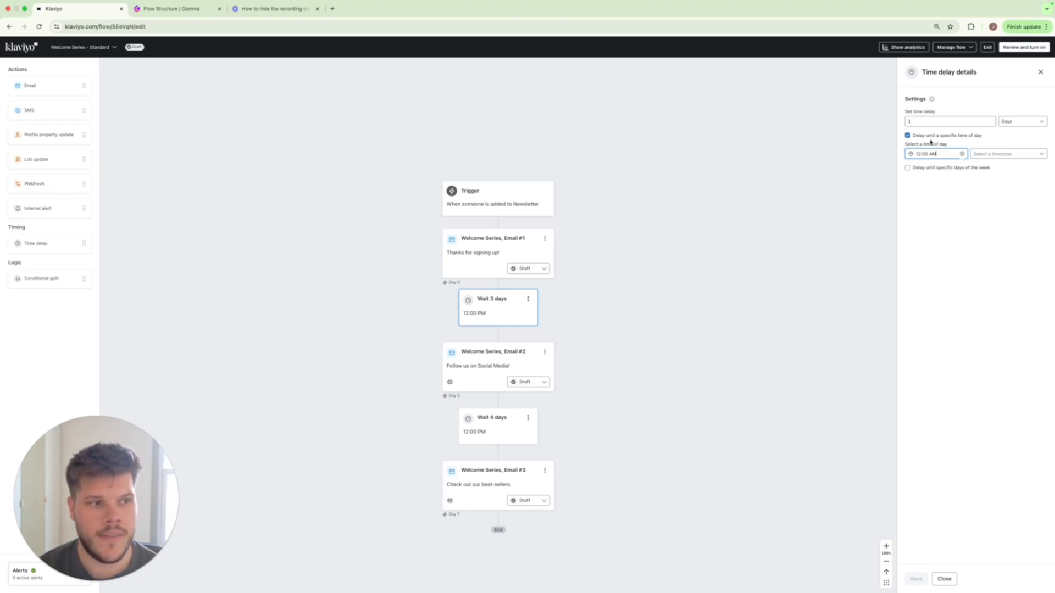
pyautogui.click(907, 136)
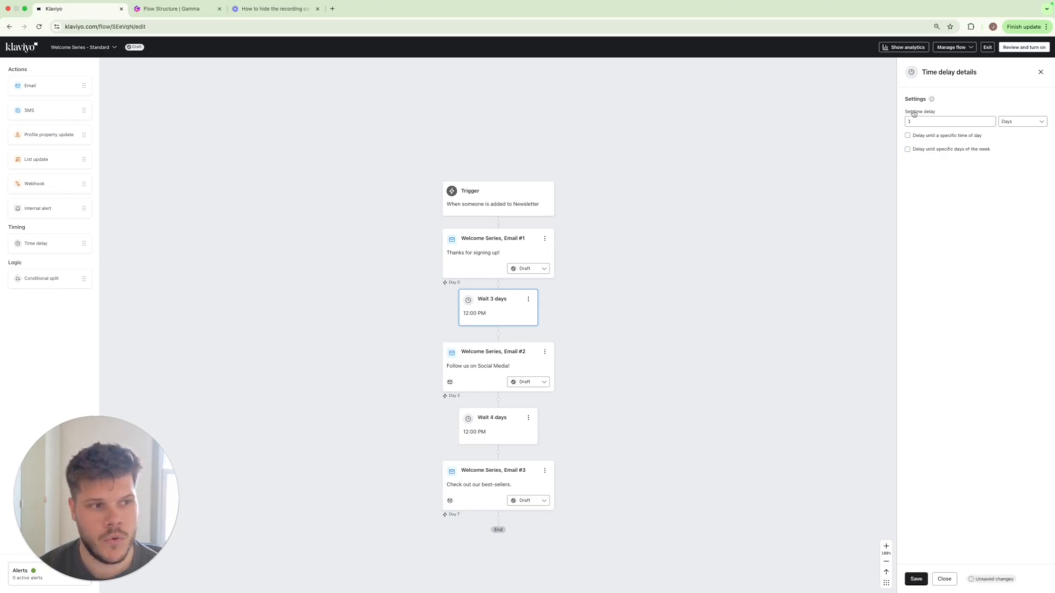
pyautogui.click(916, 580)
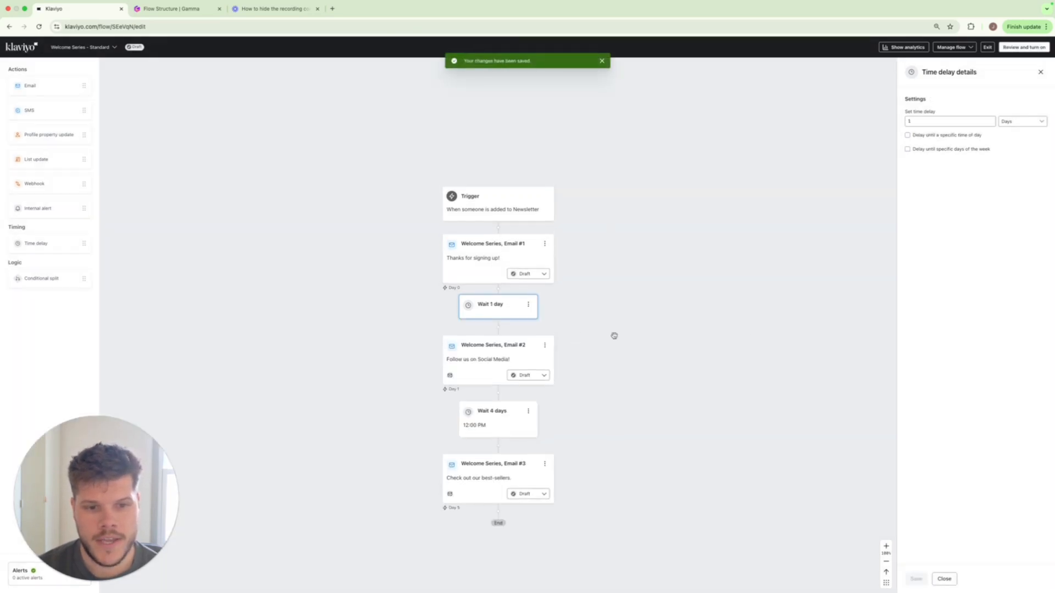
# Turn off skipping recently emailed profiles for Welcome Series, Email #2 and save the email settings.
pyautogui.scroll(-1, 614, 335)
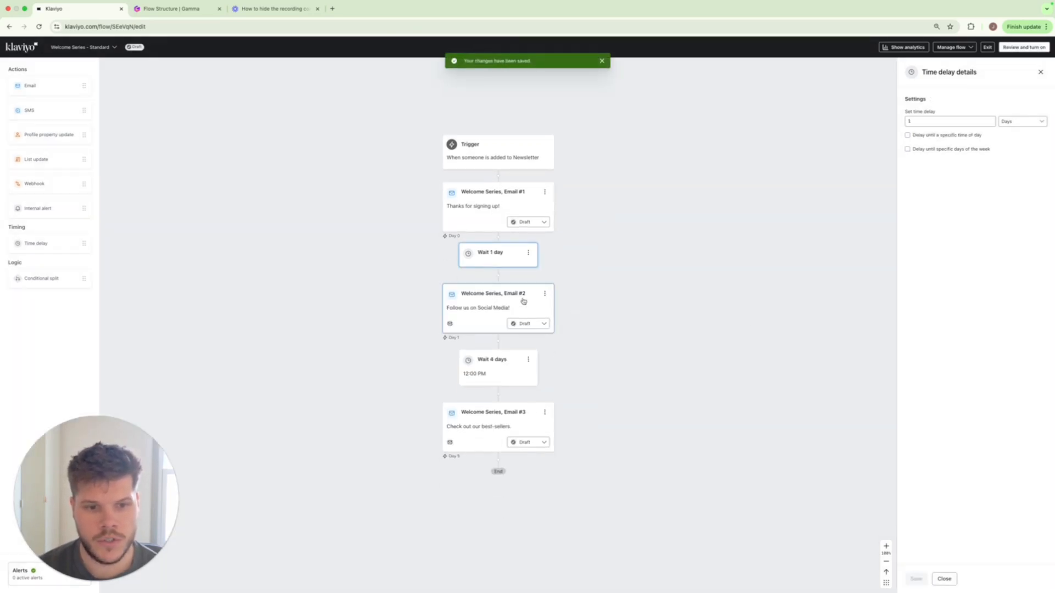
pyautogui.click(483, 316)
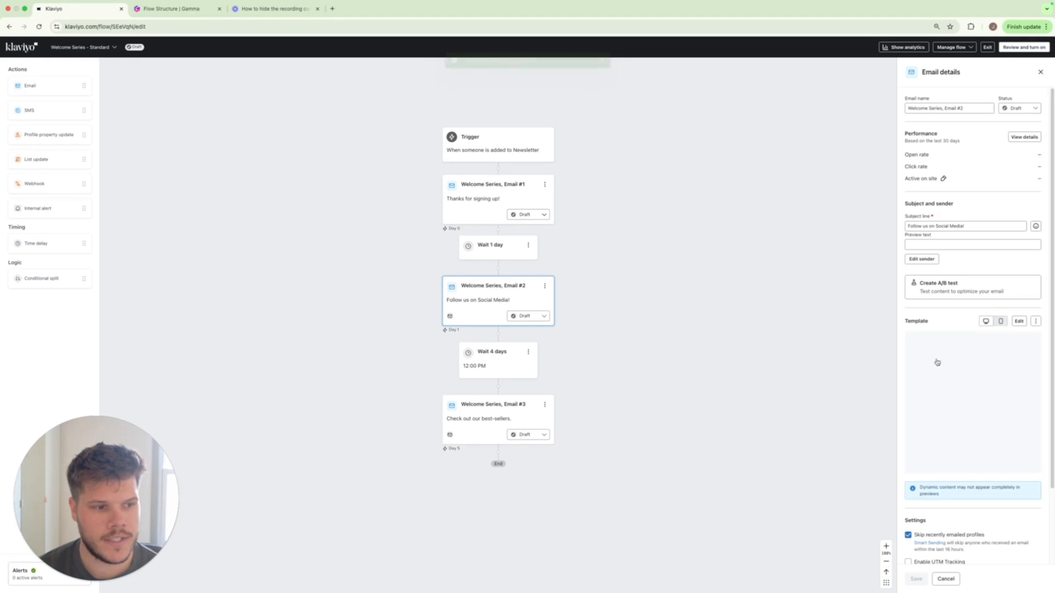
pyautogui.click(932, 535)
pyautogui.scroll(-2, 976, 499)
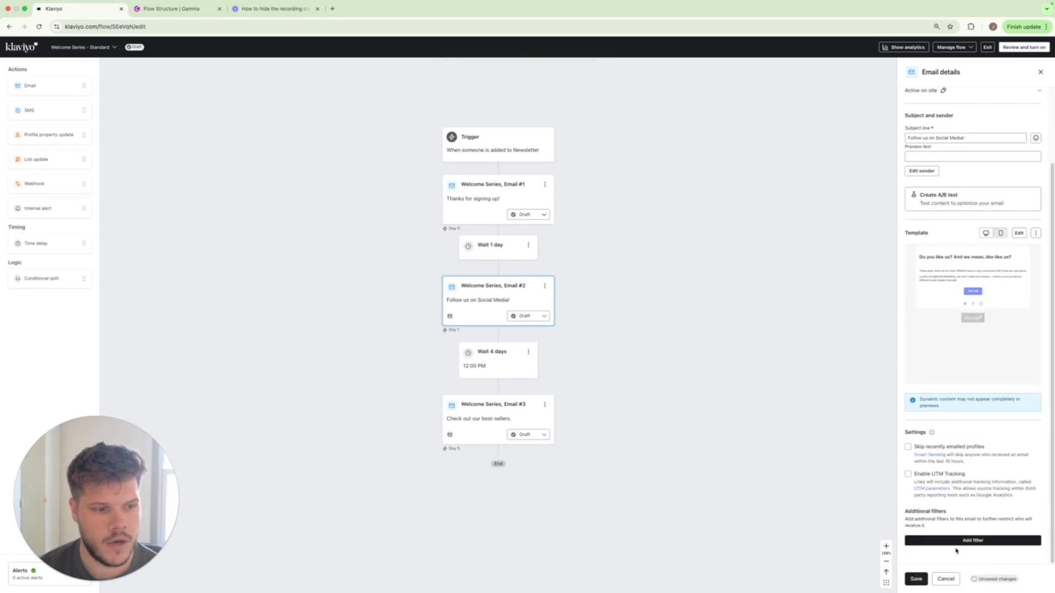
pyautogui.click(918, 579)
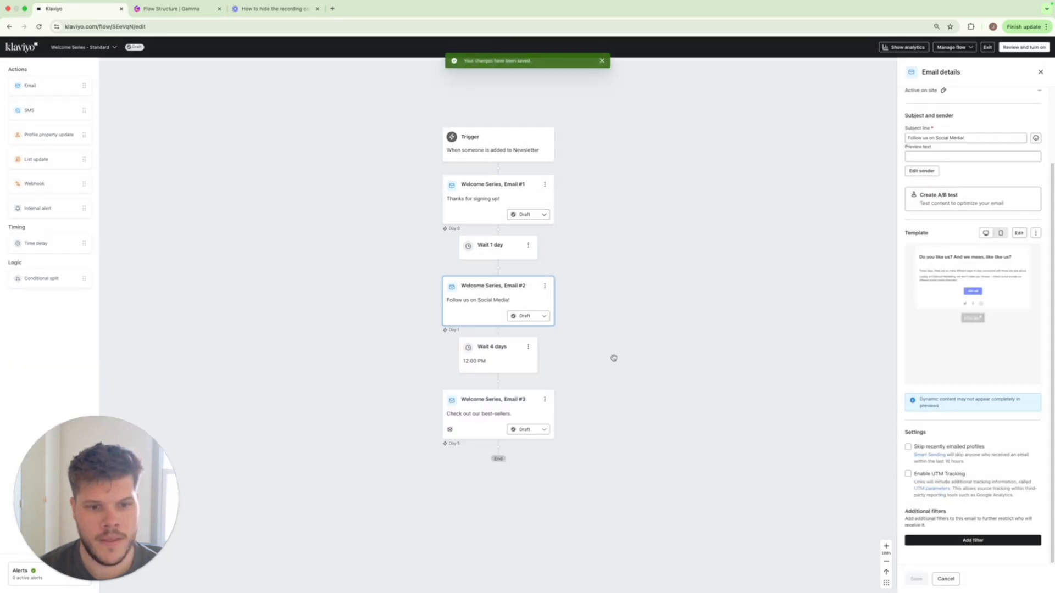
# Set the time delay after Welcome Series, Email #2 to 1 day with no specific time of day, and save it.
pyautogui.click(492, 357)
pyautogui.click(922, 121)
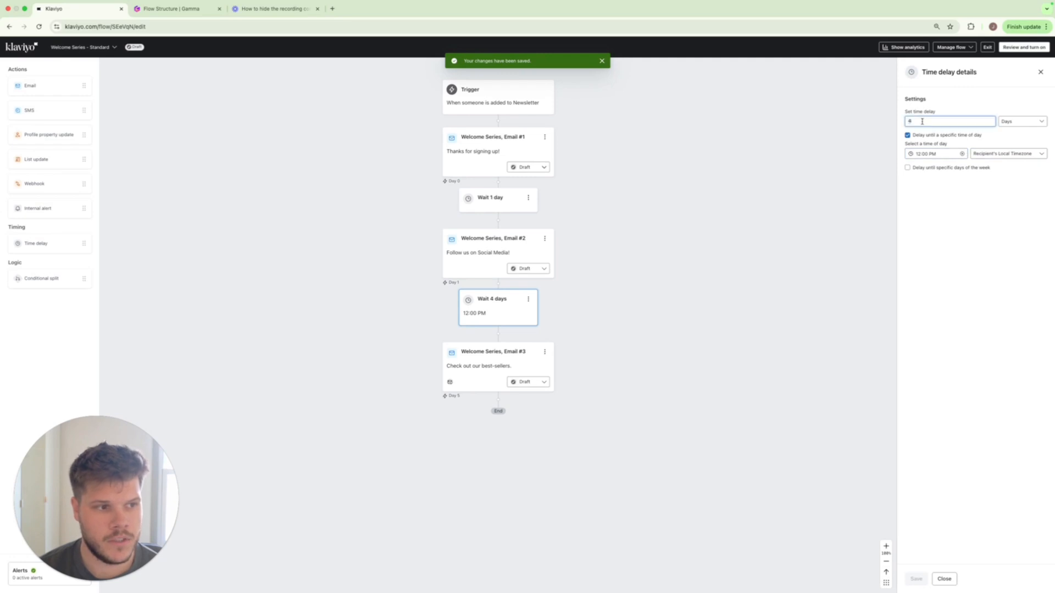
pyautogui.press('BackSpace')
pyautogui.write('1')
pyautogui.click(907, 135)
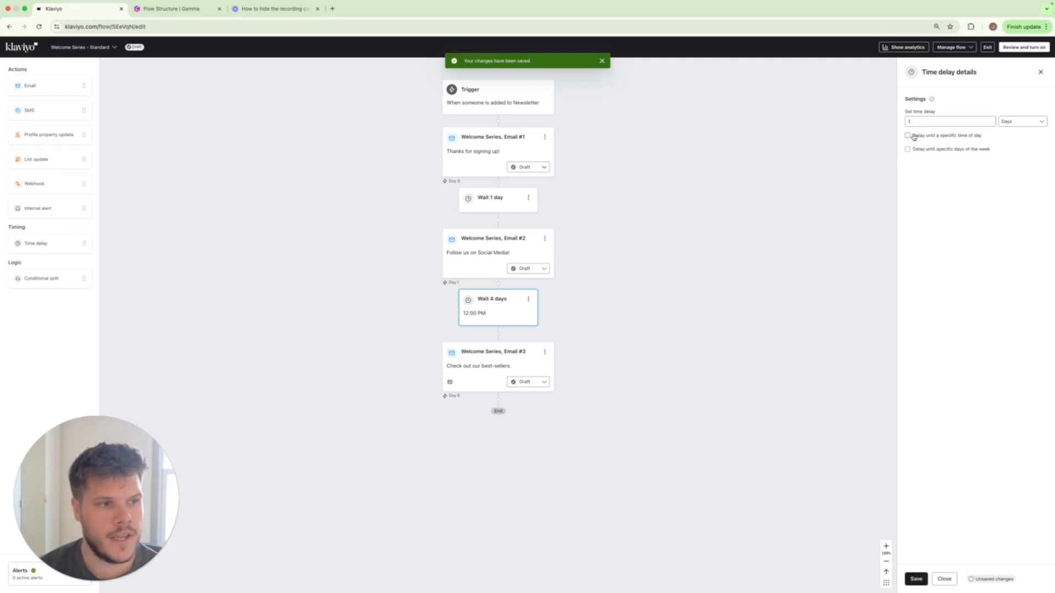
pyautogui.click(916, 579)
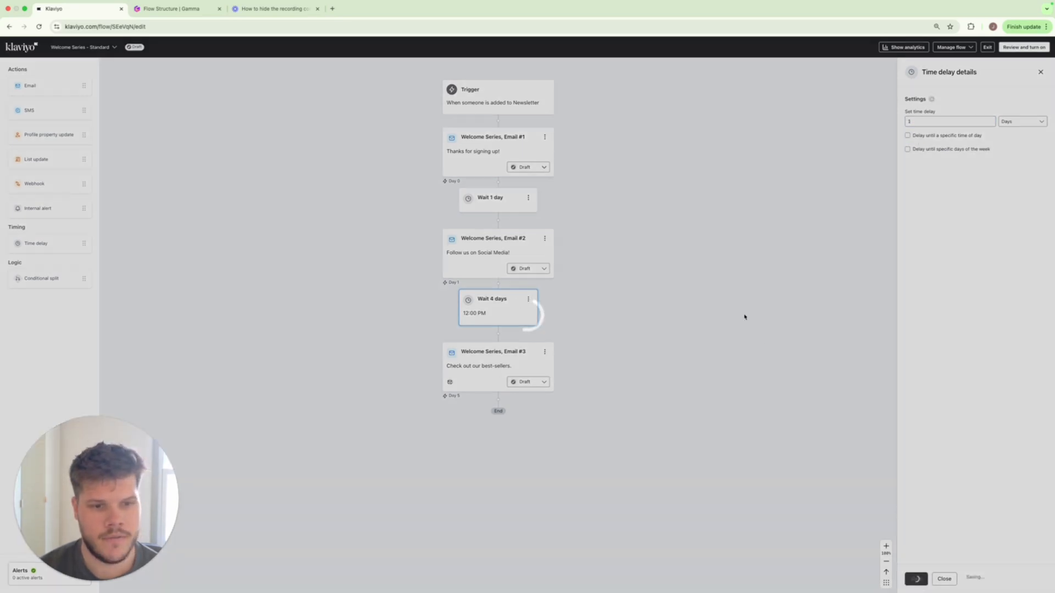
# Add a time delay after Welcome Series, Email #3, set it to 1 day, and save it.
pyautogui.scroll(-2, 549, 231)
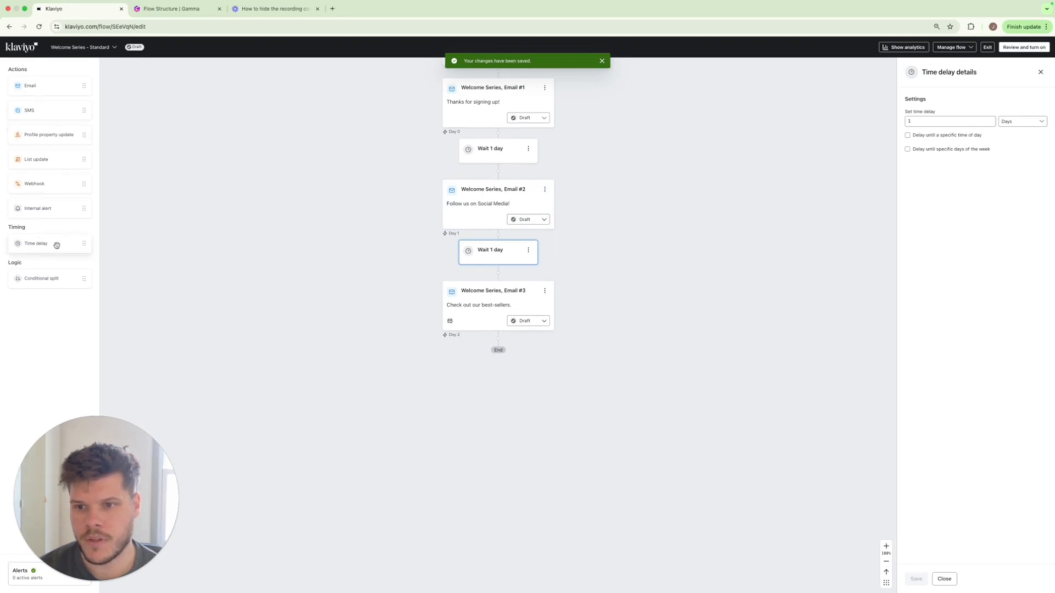
pyautogui.moveTo(57, 245); pyautogui.dragTo(498, 371)
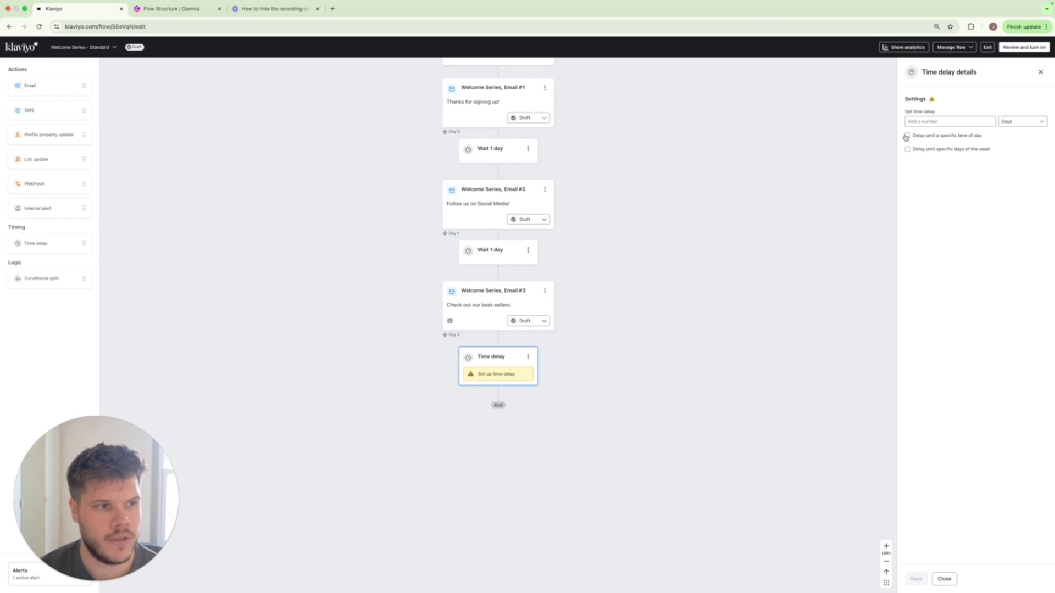
pyautogui.click(923, 121)
pyautogui.write('1')
pyautogui.click(916, 578)
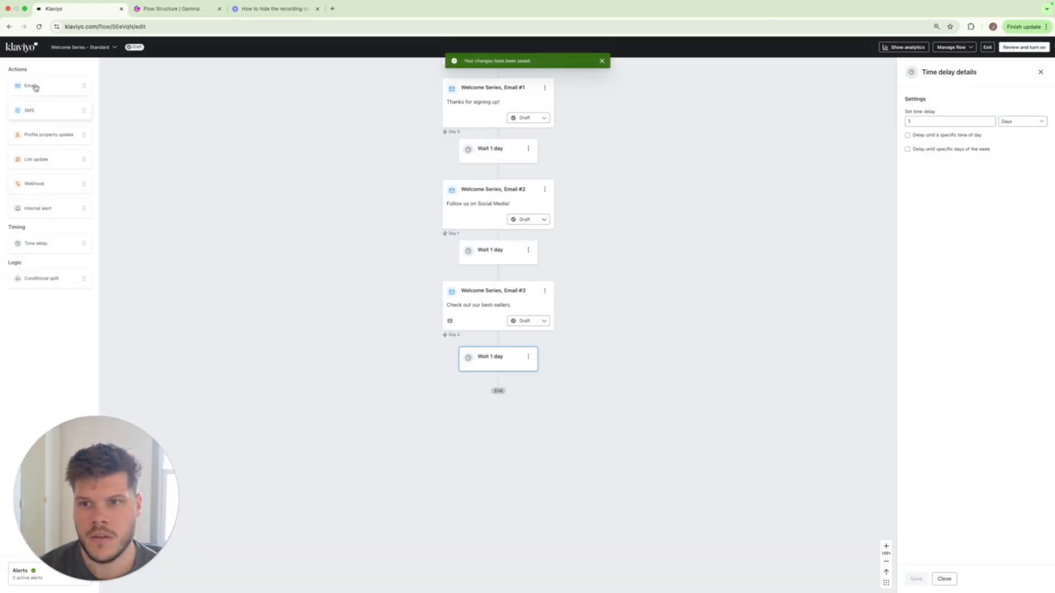
# Extend the end of the flow with three more emails, placing a time delay between each pair.
pyautogui.moveTo(36, 88); pyautogui.dragTo(522, 431)
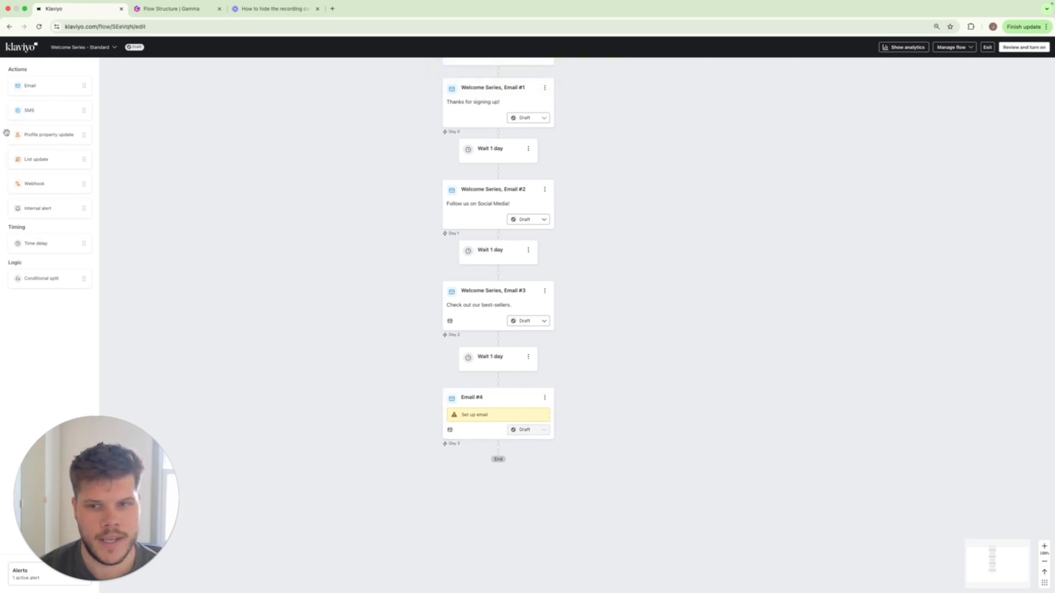
pyautogui.moveTo(55, 244); pyautogui.dragTo(533, 478)
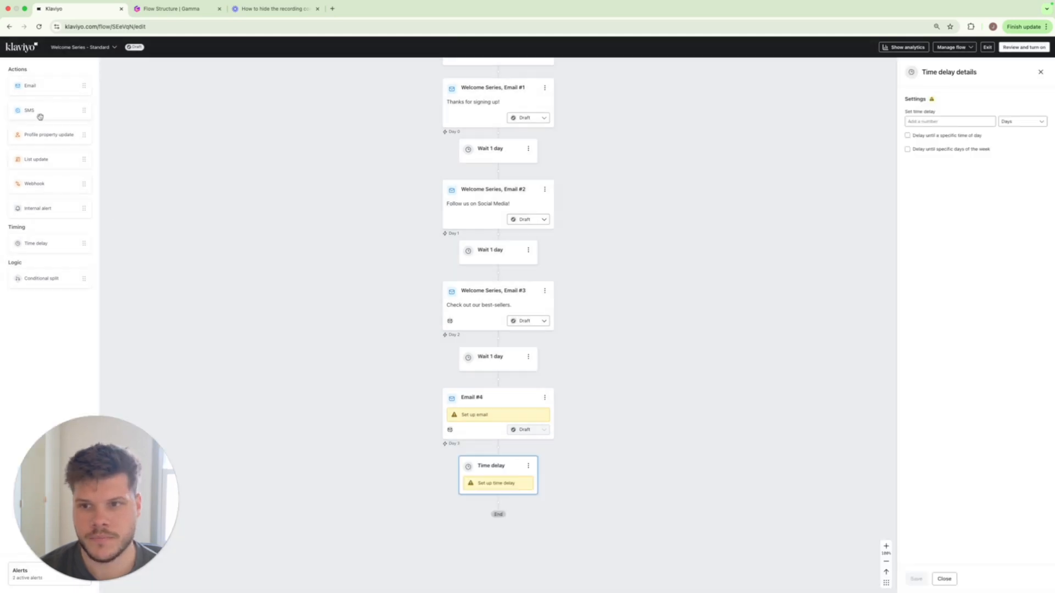
pyautogui.moveTo(47, 87); pyautogui.dragTo(502, 528)
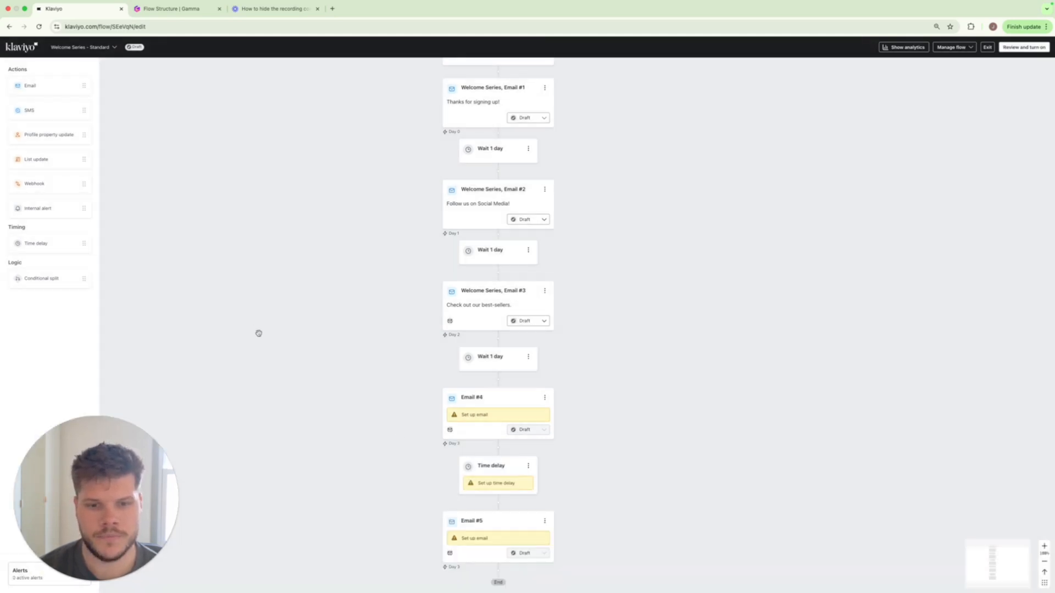
pyautogui.moveTo(57, 238); pyautogui.dragTo(522, 572)
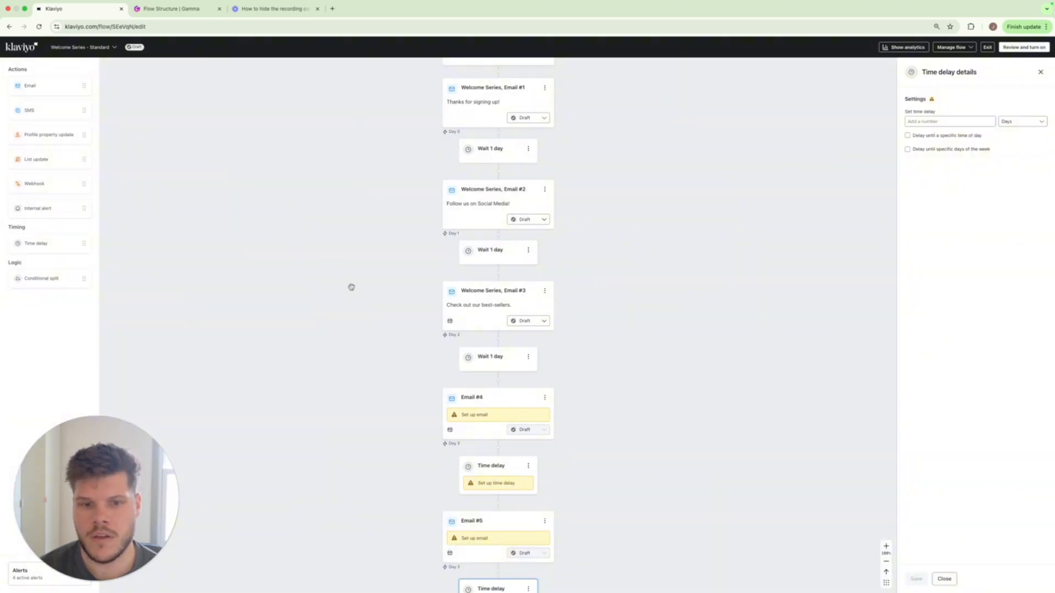
pyautogui.moveTo(49, 81); pyautogui.dragTo(497, 477)
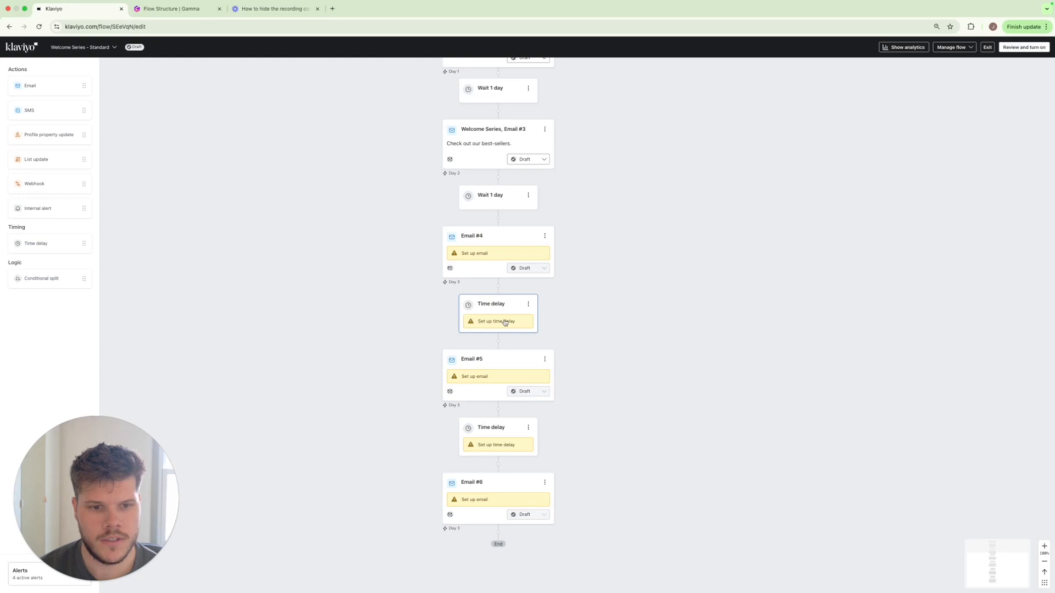
# Set the time delay between Email #4 and Email #5 to 1 day and save it.
pyautogui.click(505, 323)
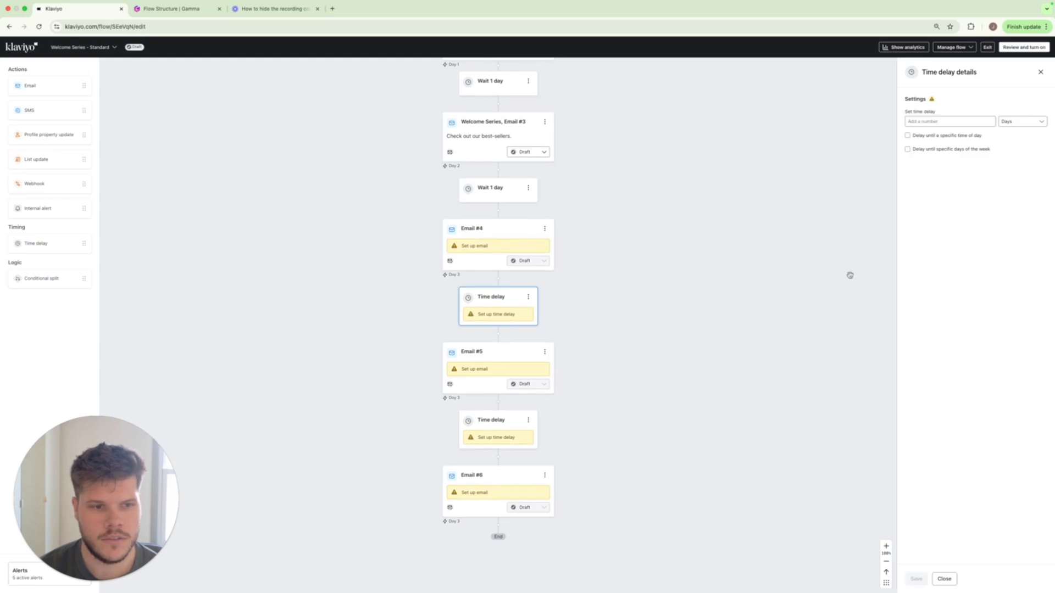
pyautogui.click(945, 121)
pyautogui.write('1')
pyautogui.click(916, 579)
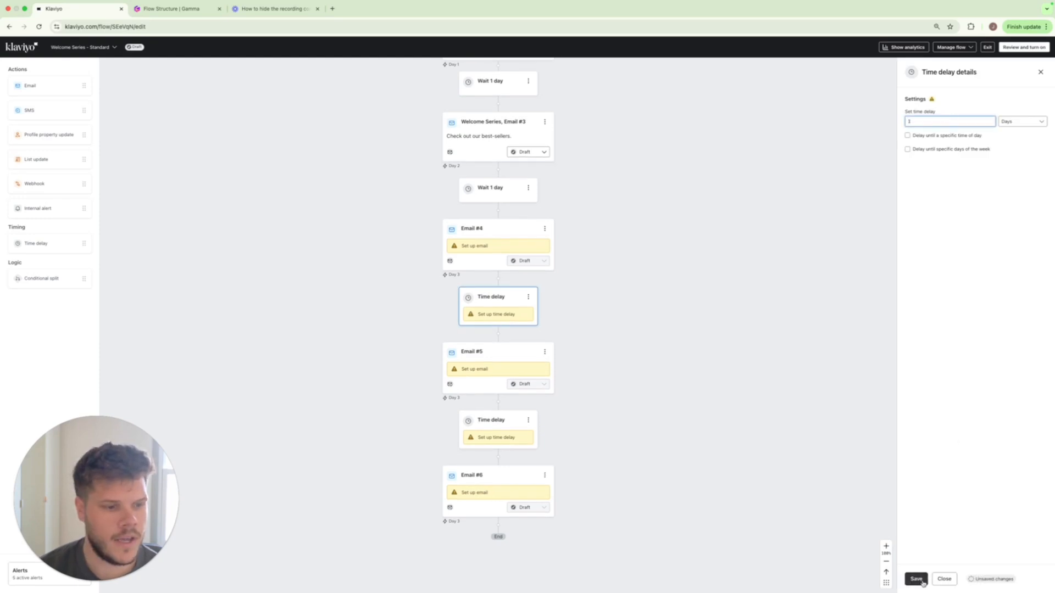
# Set the time delay between Email #5 and Email #6 to 1 day and save it.
pyautogui.click(494, 411)
pyautogui.click(934, 122)
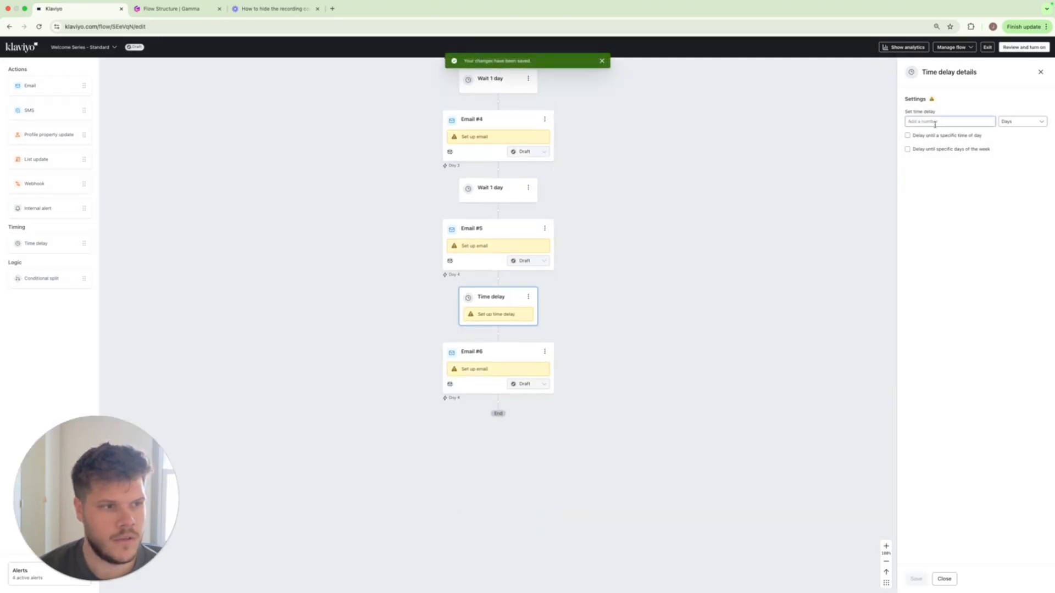
pyautogui.write('1')
pyautogui.click(915, 578)
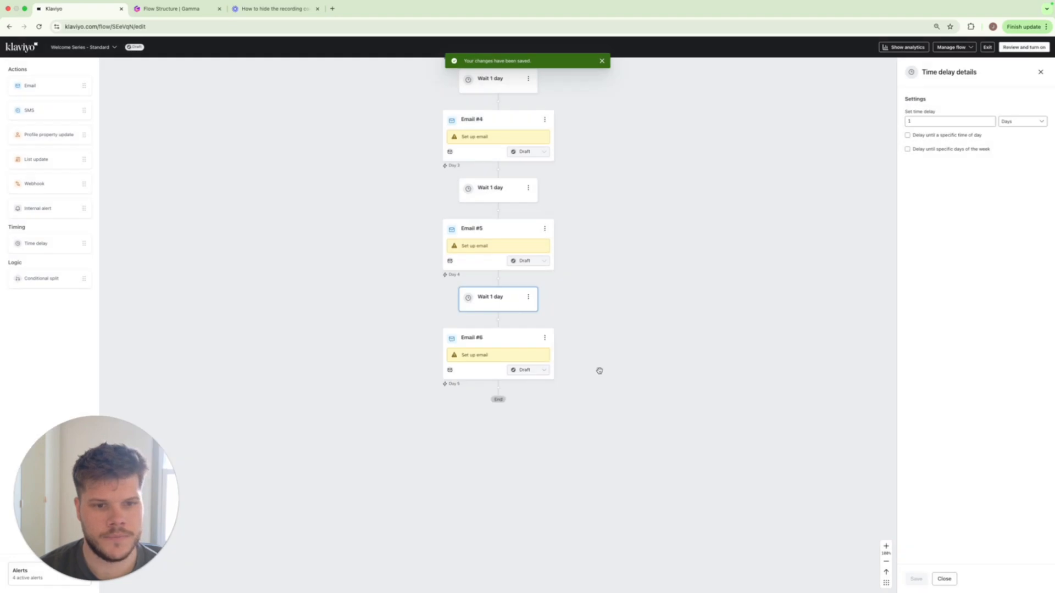
# Turn off skipping recently emailed profiles for Email #6 and save the email settings.
pyautogui.click(478, 352)
pyautogui.click(909, 258)
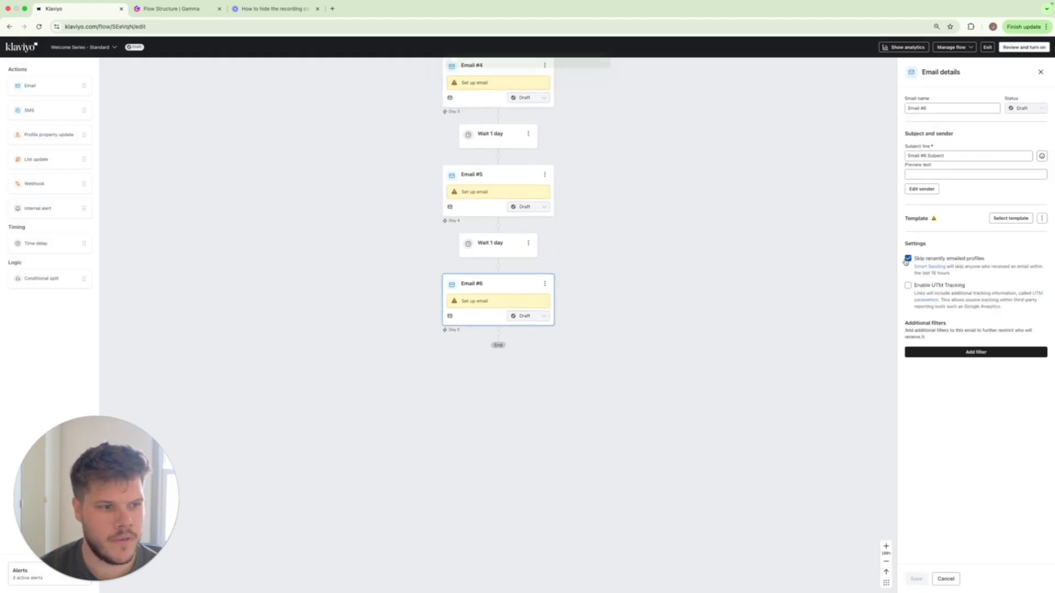
pyautogui.click(916, 579)
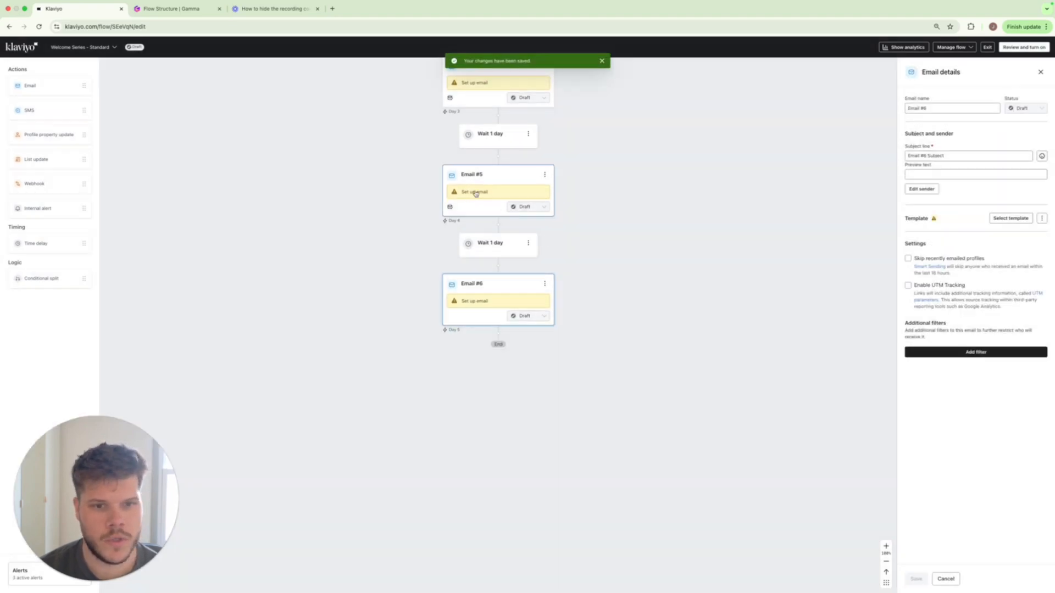
# Turn off skipping recently emailed profiles for Email #5 and save the email settings.
pyautogui.click(908, 258)
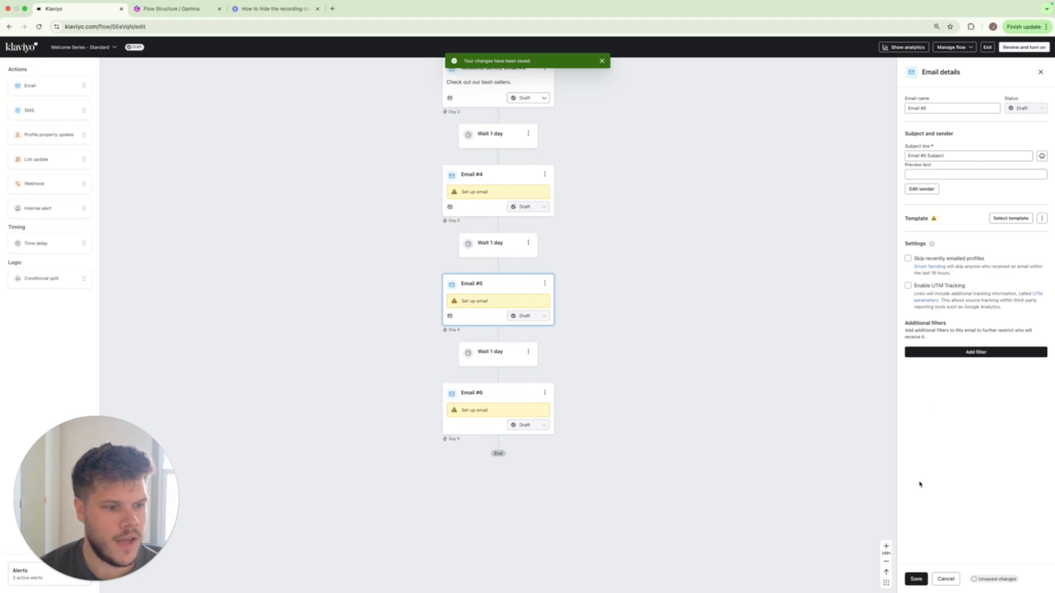
pyautogui.click(916, 580)
pyautogui.scroll(3, 537, 280)
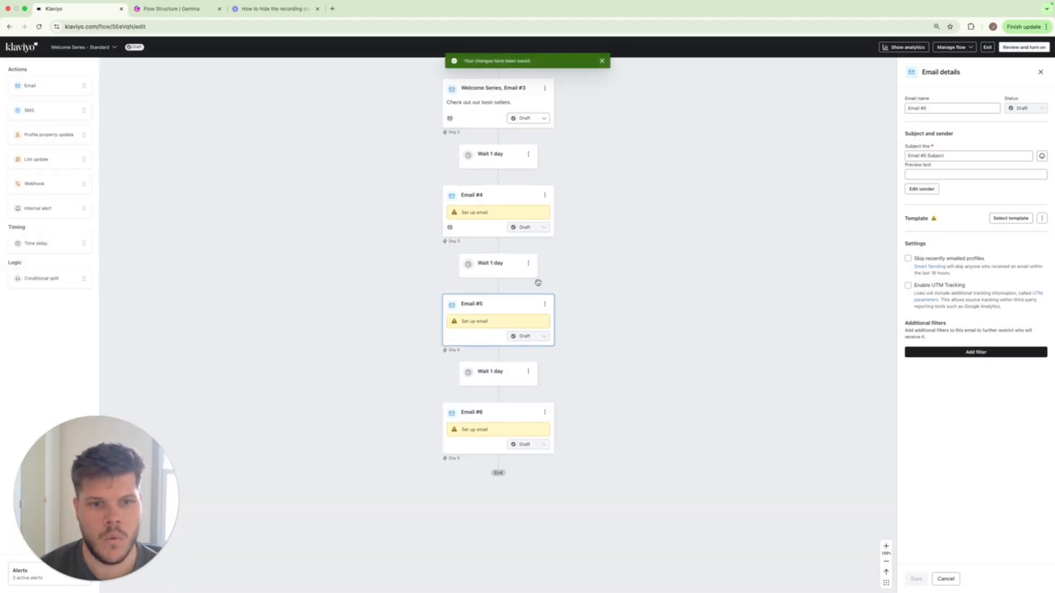